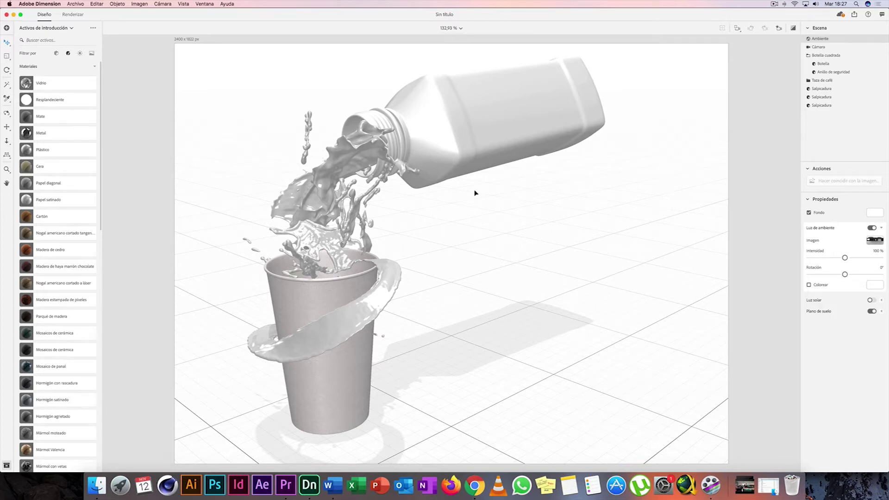
# Apply the Plástico material to the milk bottle.
pyautogui.click(477, 135)
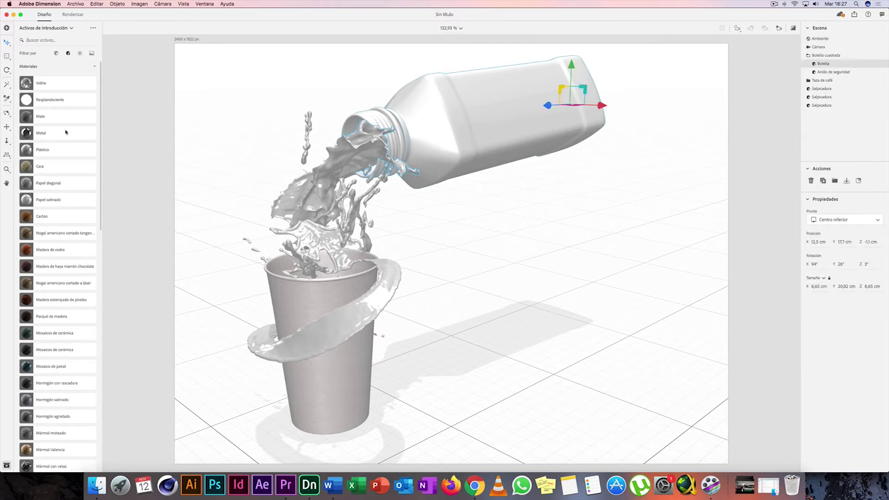
pyautogui.moveTo(31, 151); pyautogui.dragTo(486, 122)
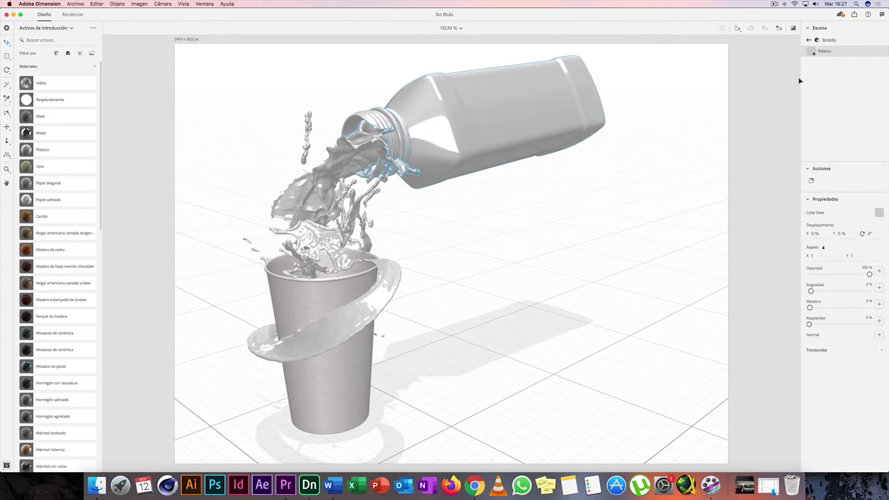
pyautogui.click(809, 40)
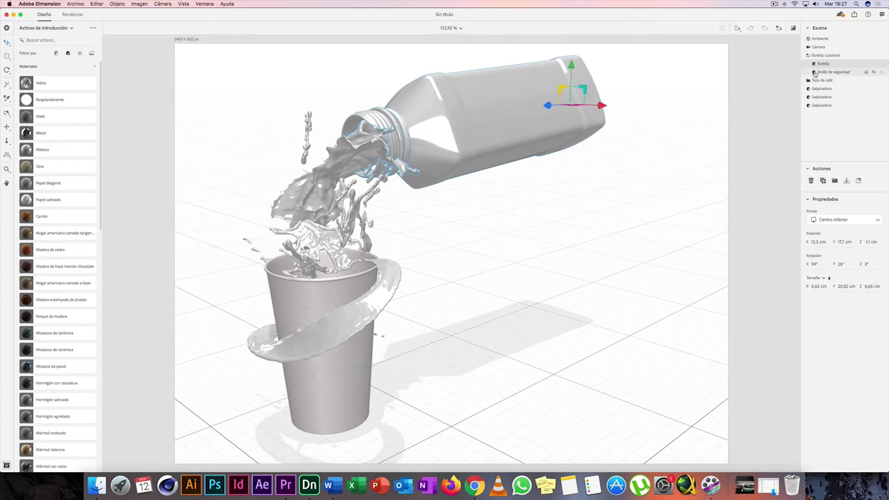
# Colour the bottle's safety ring (Anillo de seguridad) blue, RGB 82, 147, 209.
pyautogui.doubleClick(816, 73)
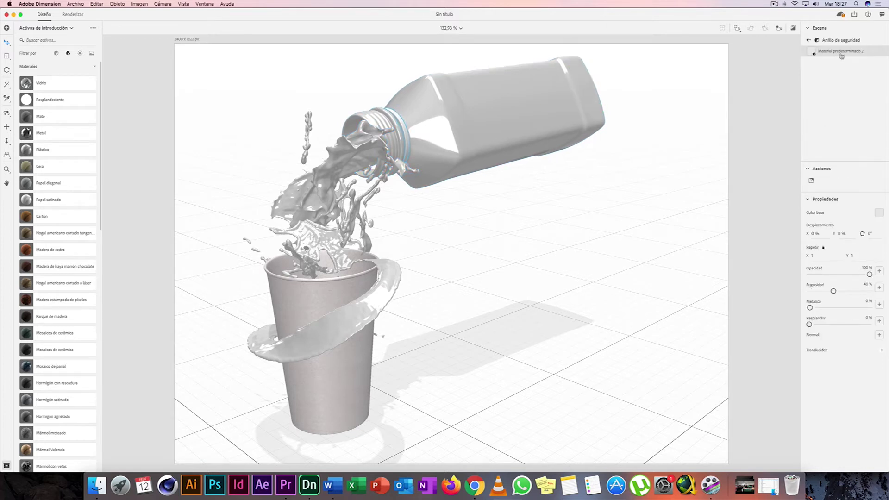
pyautogui.click(879, 214)
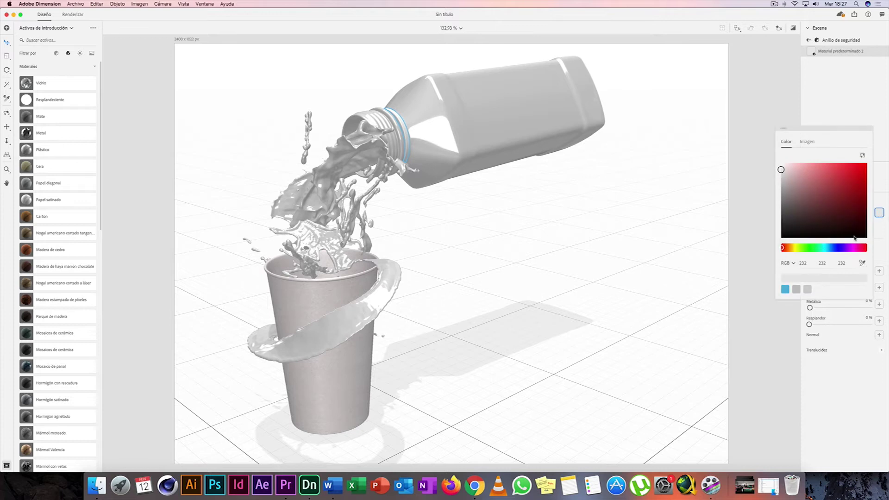
pyautogui.click(830, 249)
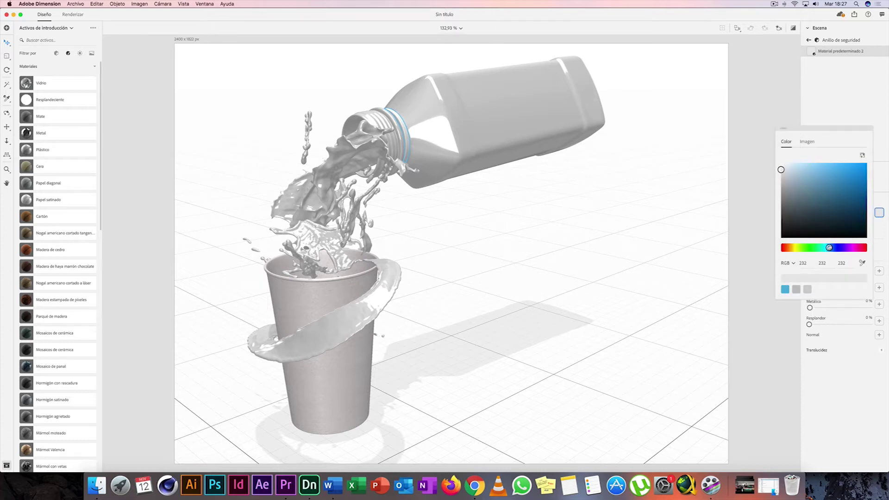
pyautogui.click(833, 176)
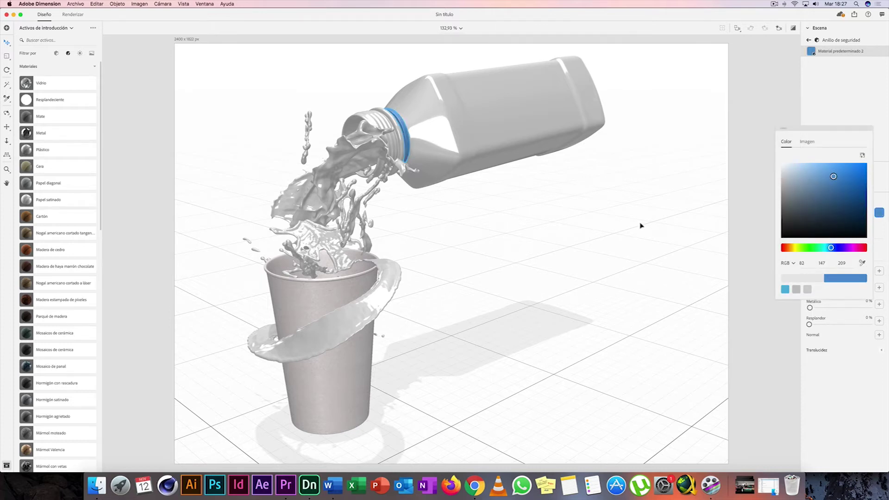
pyautogui.click(625, 231)
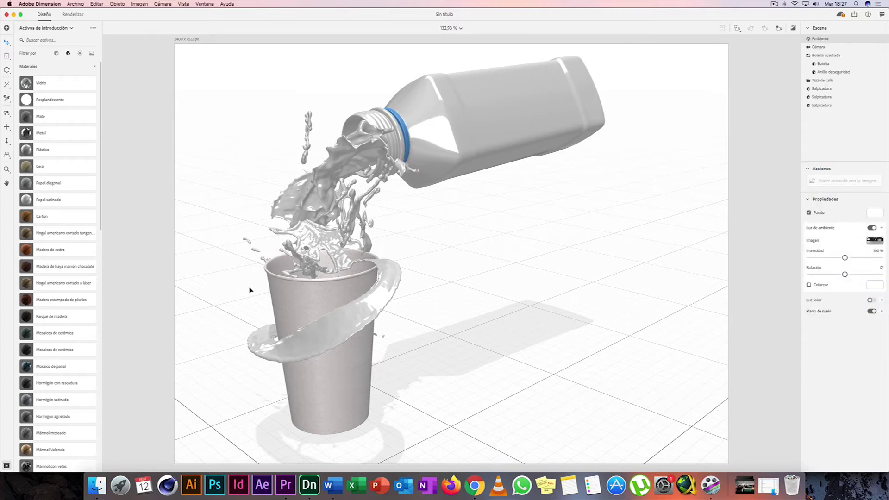
# Select the paper cup and drag leche.jpg from folder 02 onto it as a graphic.
pyautogui.click(287, 306)
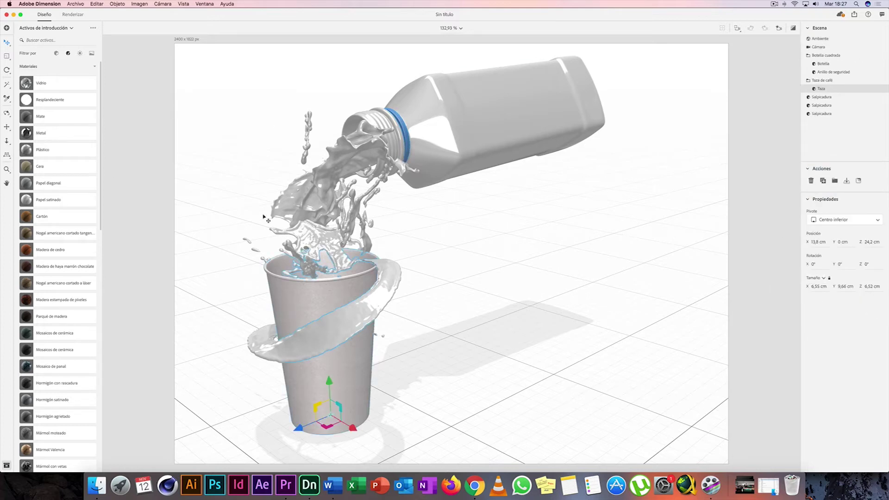
pyautogui.click(97, 485)
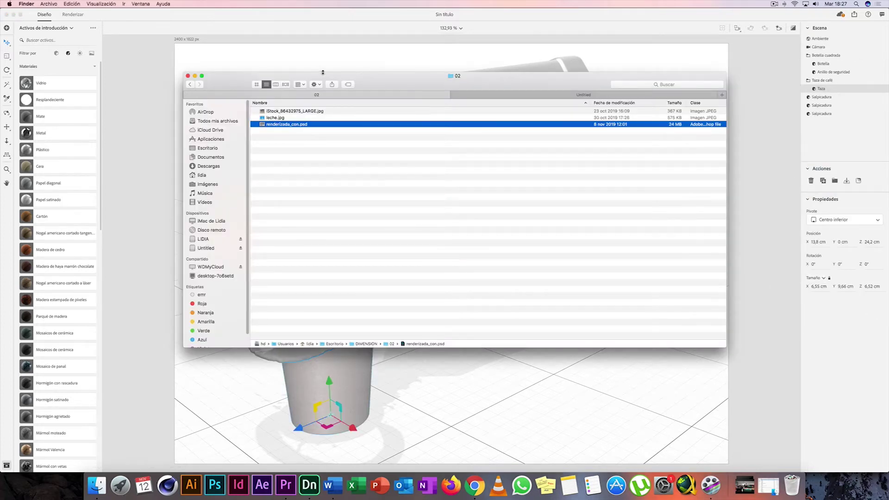
pyautogui.moveTo(322, 72); pyautogui.dragTo(559, 80)
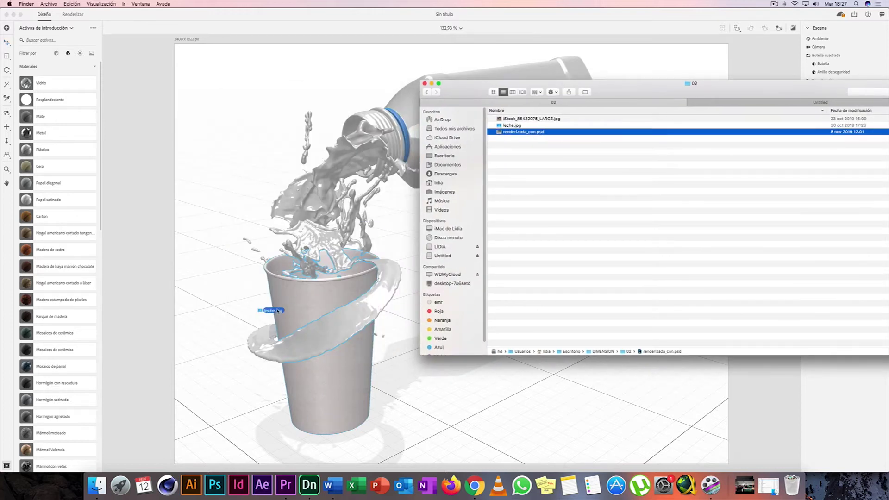
pyautogui.moveTo(516, 126); pyautogui.dragTo(291, 307)
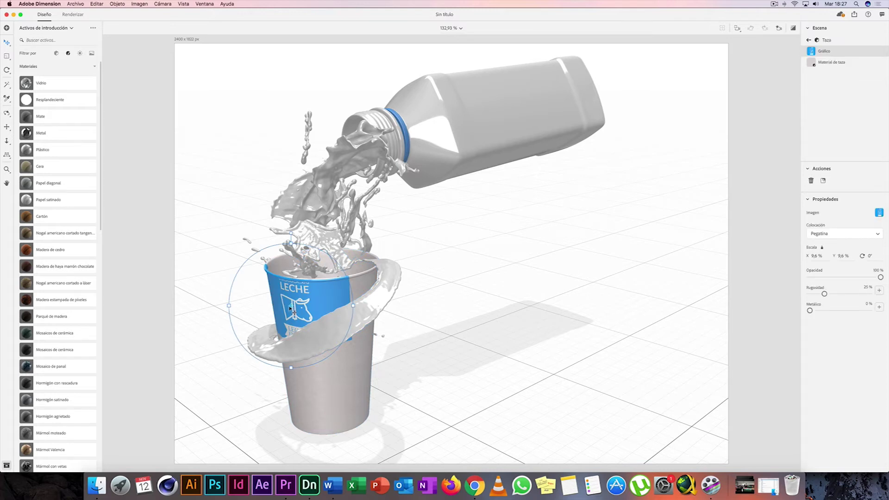
# Set the cup graphic to Relleno, offset 21% X, 1% Y, and enlarge it to repeat 1.5.
pyautogui.click(848, 233)
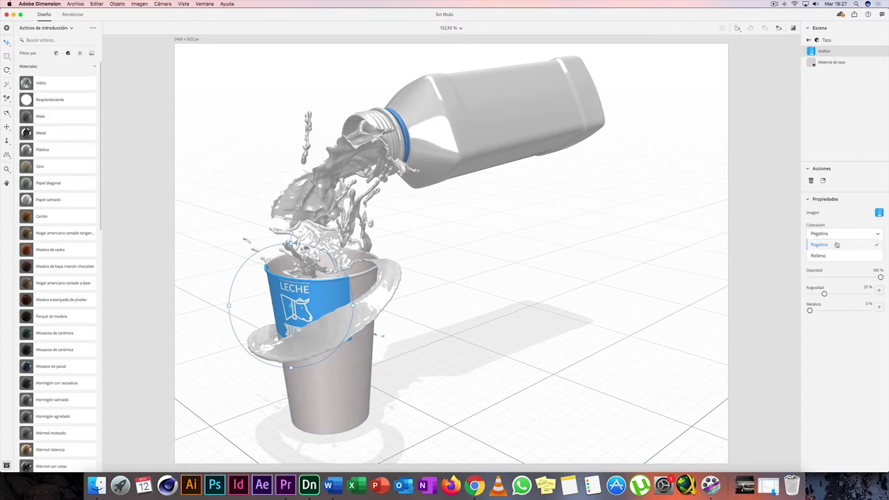
pyautogui.click(818, 255)
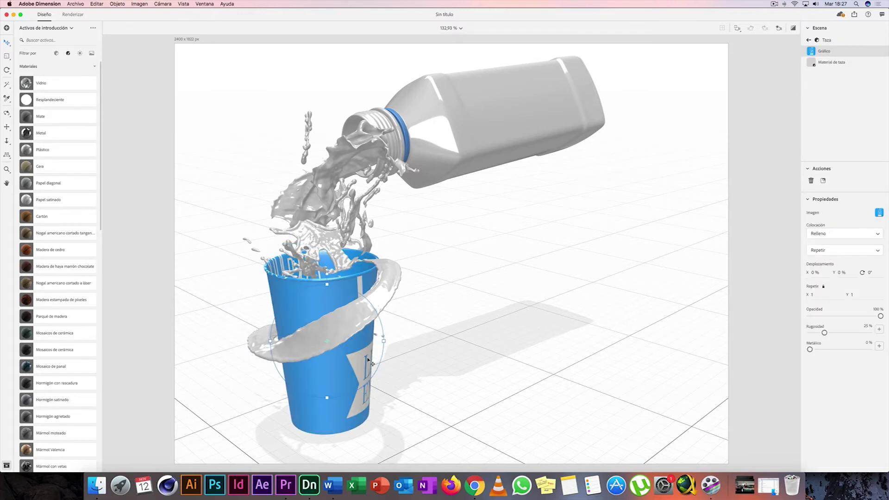
pyautogui.moveTo(364, 366)
pyautogui.mouseDown()
pyautogui.moveTo(317, 369)
pyautogui.moveTo(323, 383)
pyautogui.mouseUp()
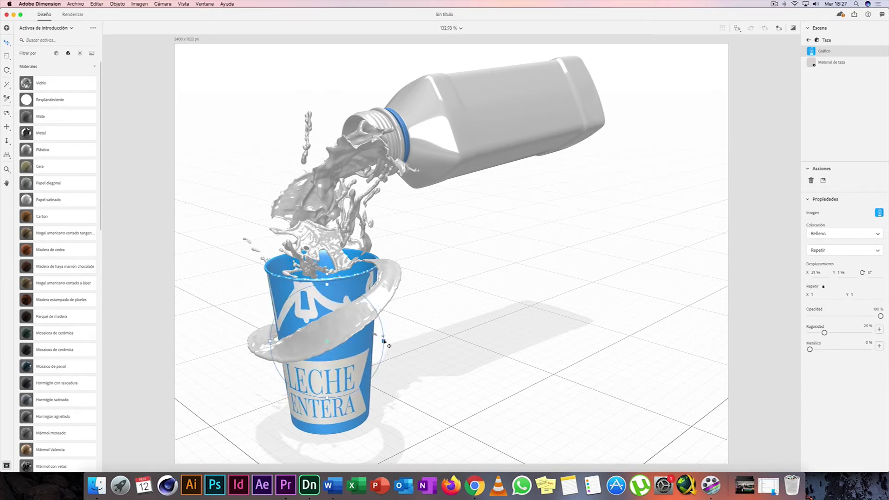
pyautogui.moveTo(383, 341); pyautogui.dragTo(325, 365)
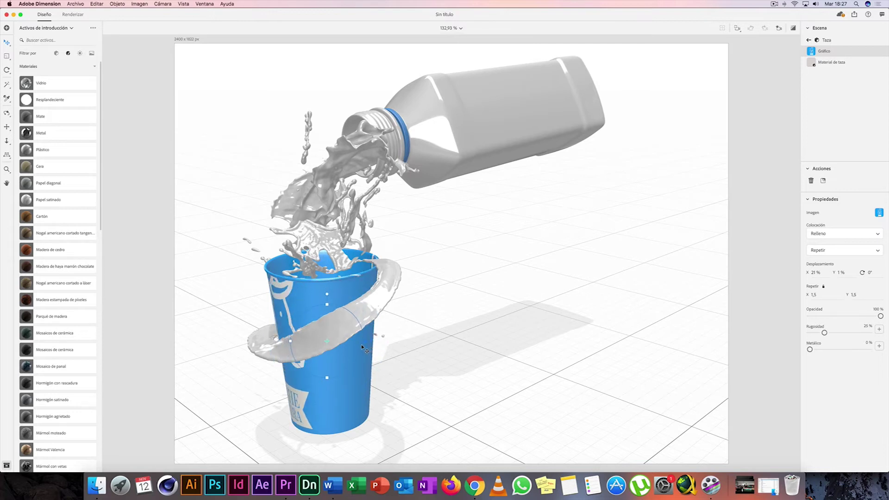
pyautogui.click(299, 372)
pyautogui.moveTo(299, 371)
pyautogui.mouseDown()
pyautogui.moveTo(332, 373)
pyautogui.moveTo(319, 349)
pyautogui.mouseUp()
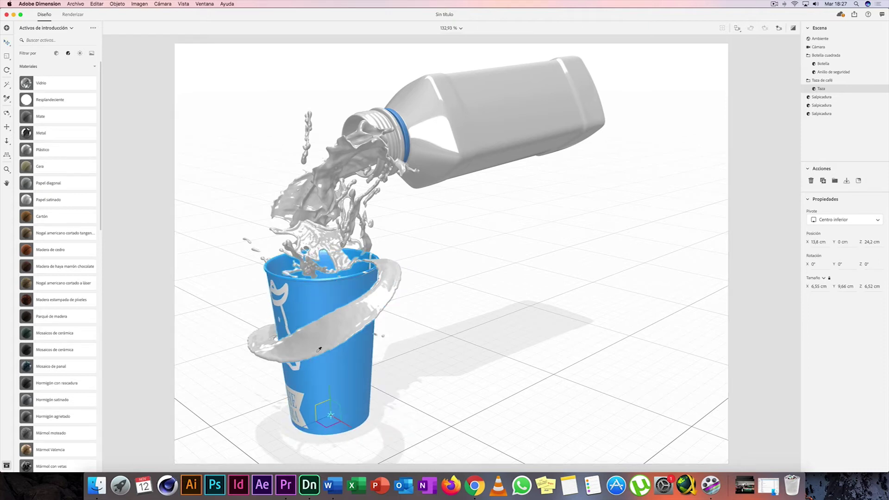
# Reposition and rescale the cup graphic to repeat 2.3, offset X -3%, Y 8%.
pyautogui.click(6, 42)
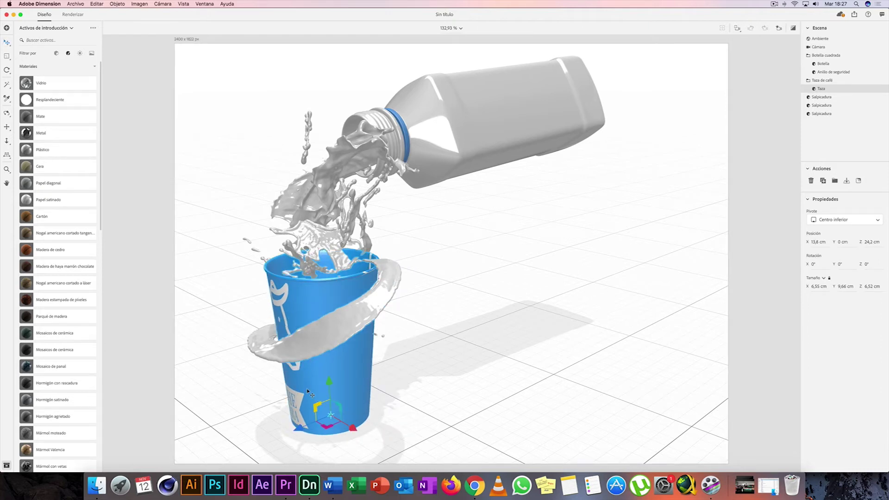
pyautogui.doubleClick(324, 379)
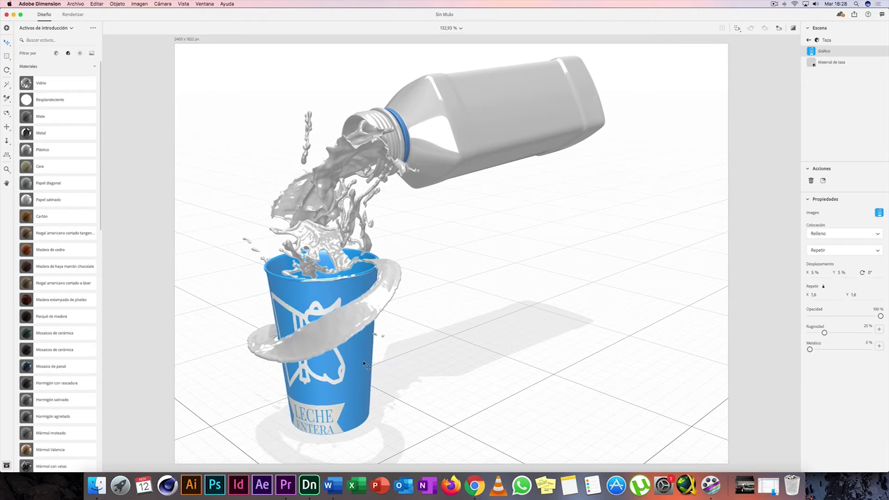
pyautogui.moveTo(364, 363); pyautogui.dragTo(367, 369)
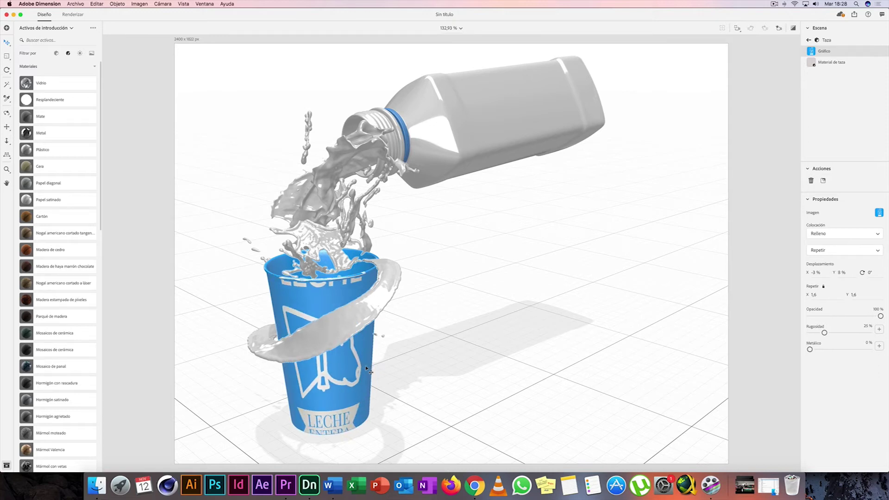
pyautogui.moveTo(356, 341); pyautogui.dragTo(350, 349)
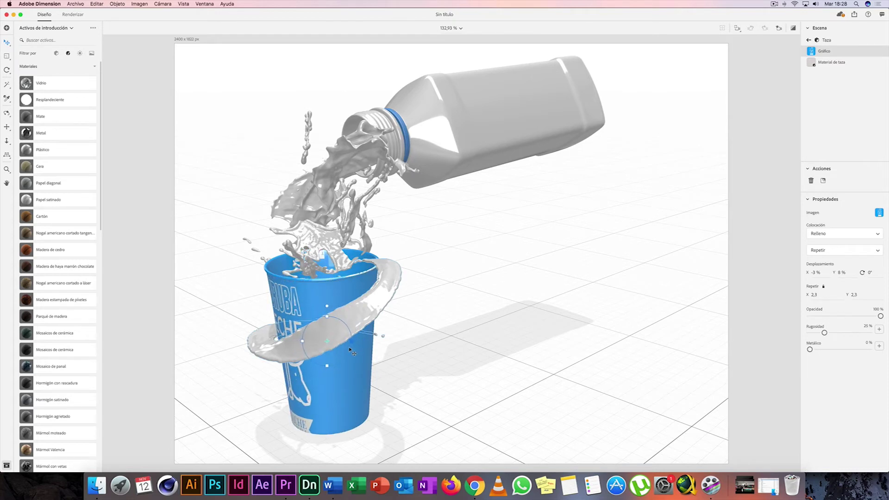
pyautogui.press('Escape')
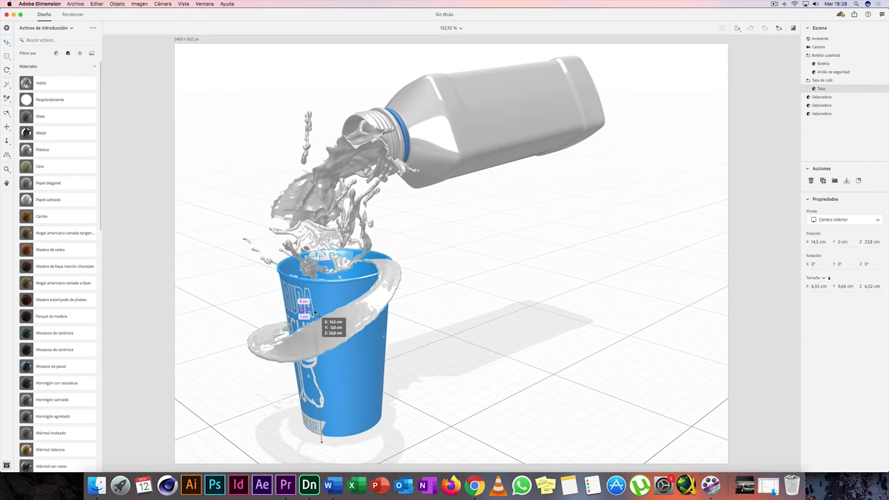
# Nudge the cup slightly, then resume sliding the graphic across the cup.
pyautogui.moveTo(313, 317); pyautogui.dragTo(301, 315)
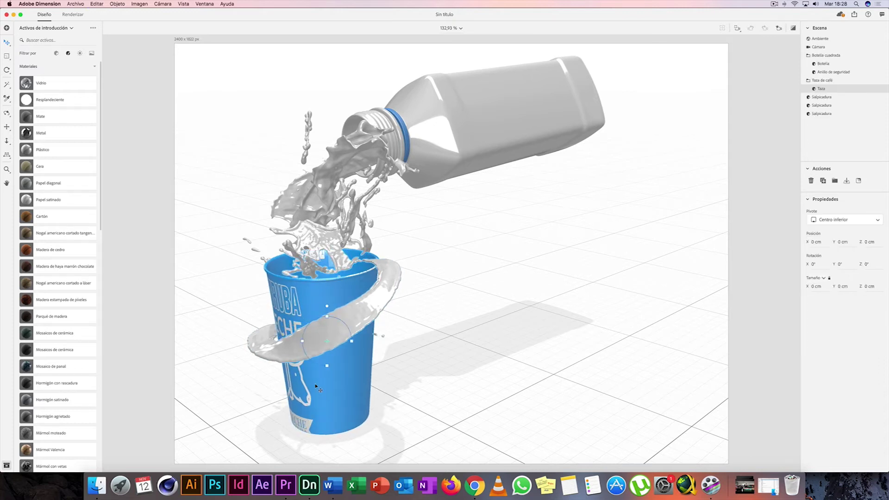
pyautogui.doubleClick(327, 342)
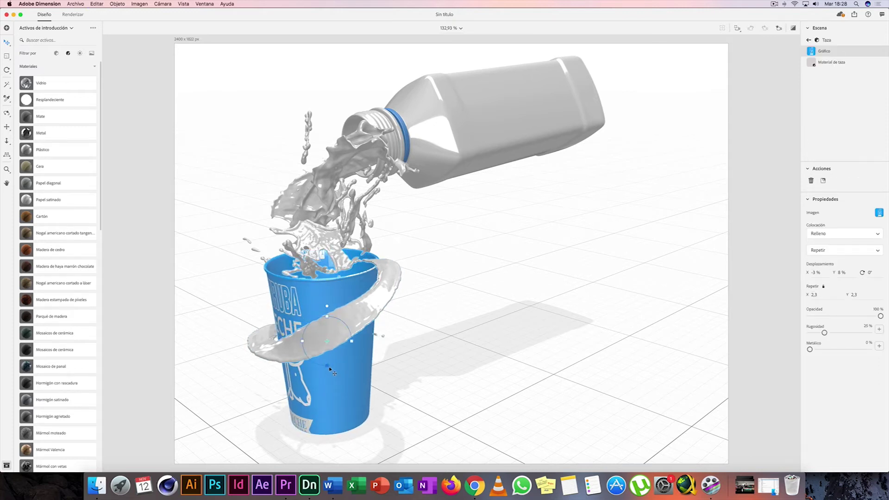
pyautogui.press('Escape')
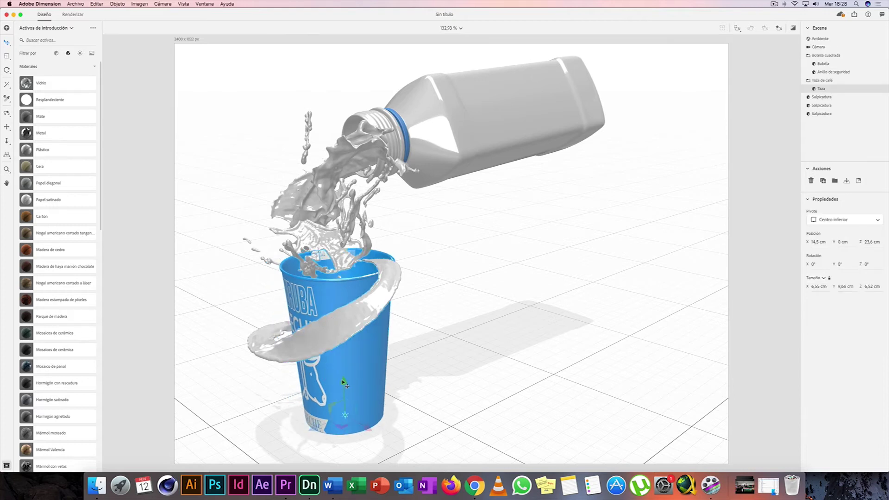
pyautogui.doubleClick(336, 346)
pyautogui.moveTo(326, 341)
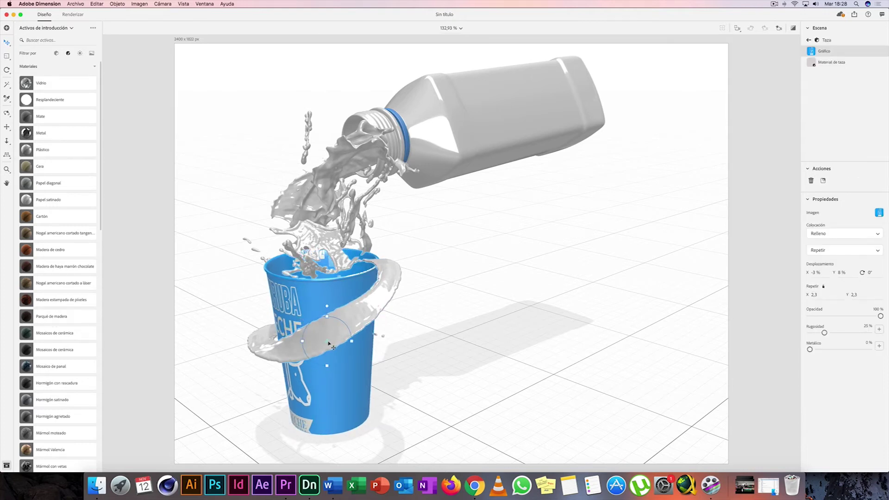
pyautogui.moveTo(336, 346); pyautogui.dragTo(464, 344)
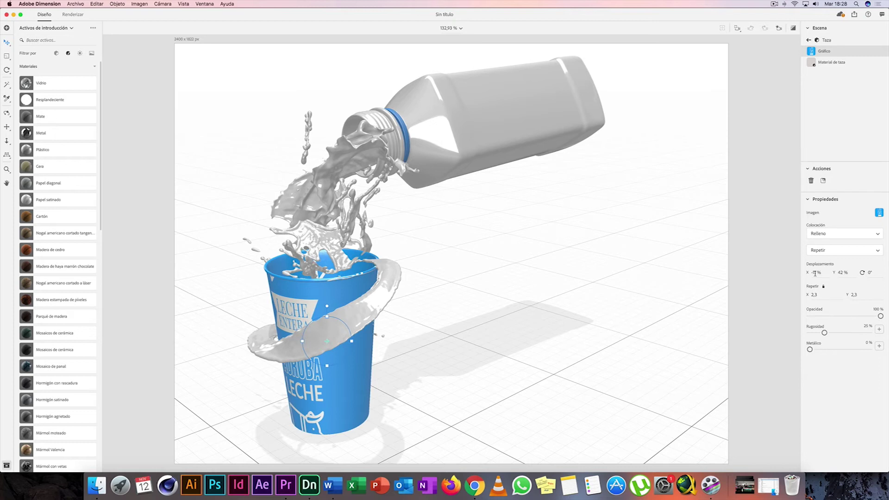
# Fine-tune the cup graphic to offset X -27%, Y 33% with repeat 2.2, LECHE ENTERA near the rim.
pyautogui.moveTo(807, 272); pyautogui.dragTo(800, 272)
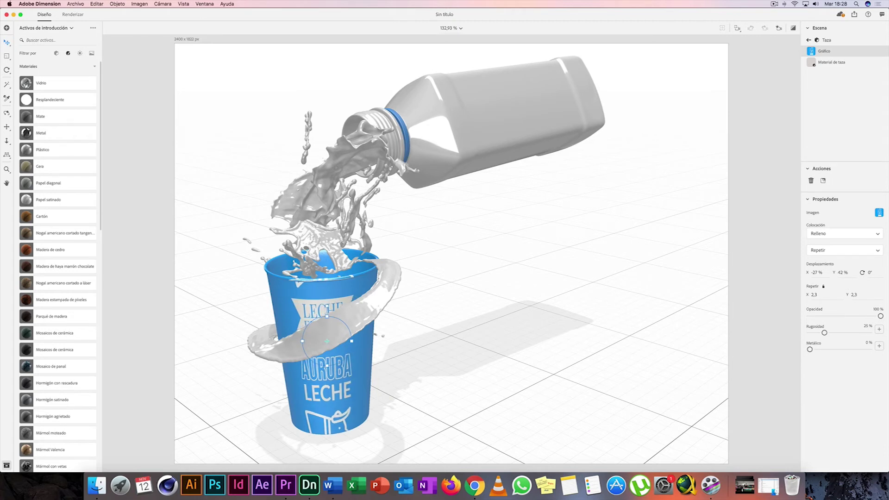
pyautogui.moveTo(834, 272); pyautogui.dragTo(829, 272)
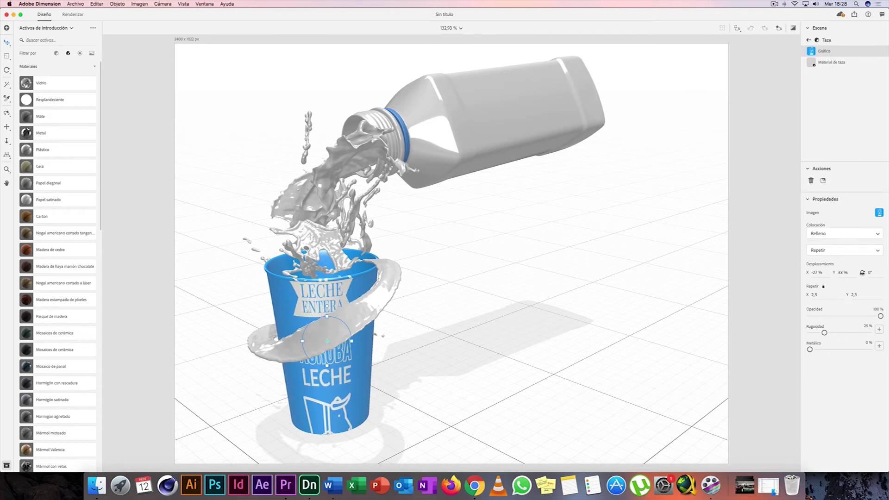
pyautogui.moveTo(813, 295); pyautogui.dragTo(814, 294)
# Deselect the cup graphic and select the milk bottle.
pyautogui.click(539, 366)
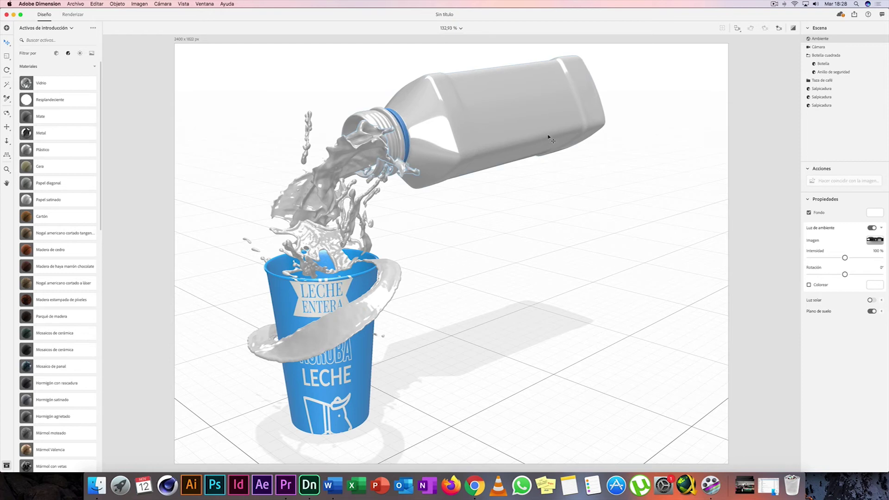
pyautogui.click(389, 282)
pyautogui.click(468, 134)
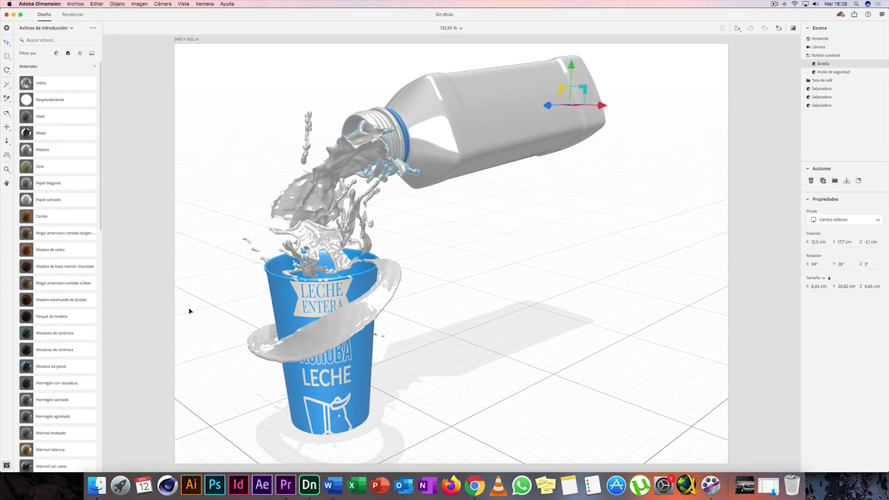
# Place the folder 02 window beside the canvas and drag leche.jpg onto the bottle.
pyautogui.click(97, 485)
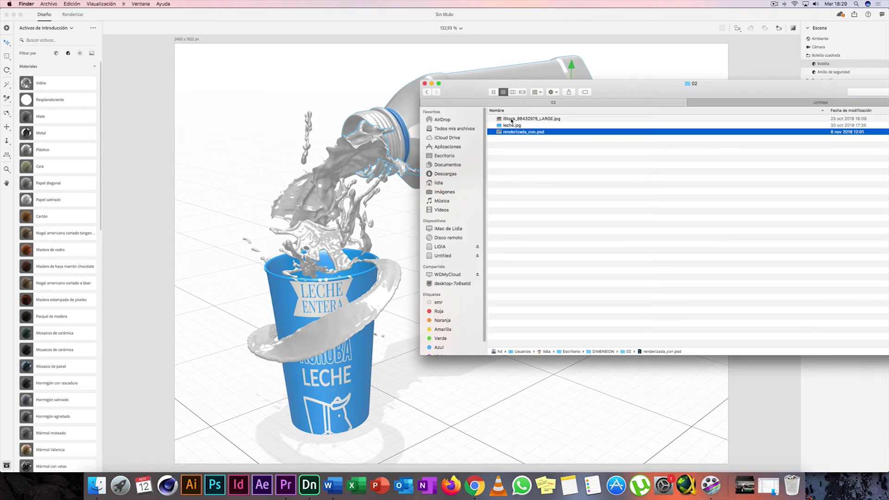
pyautogui.moveTo(618, 93); pyautogui.dragTo(714, 174)
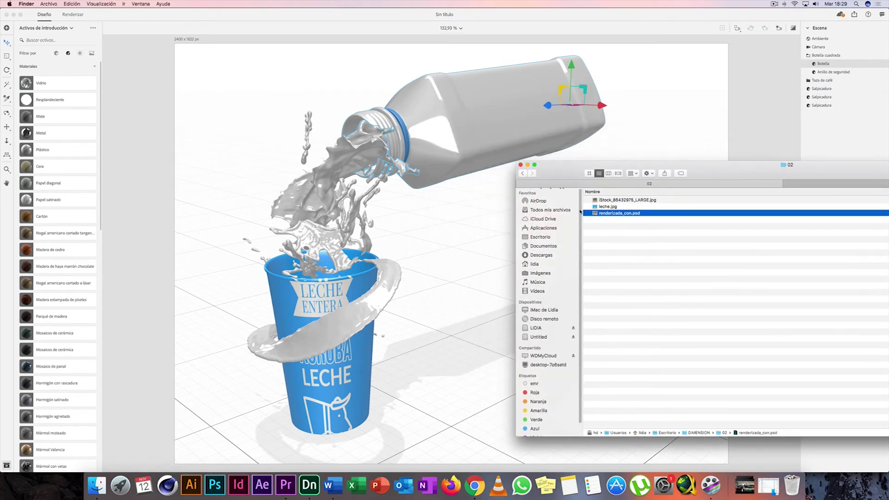
pyautogui.click(625, 200)
pyautogui.keyDown('shift'); pyautogui.click(607, 206); pyautogui.keyUp('shift')
pyautogui.click(613, 219)
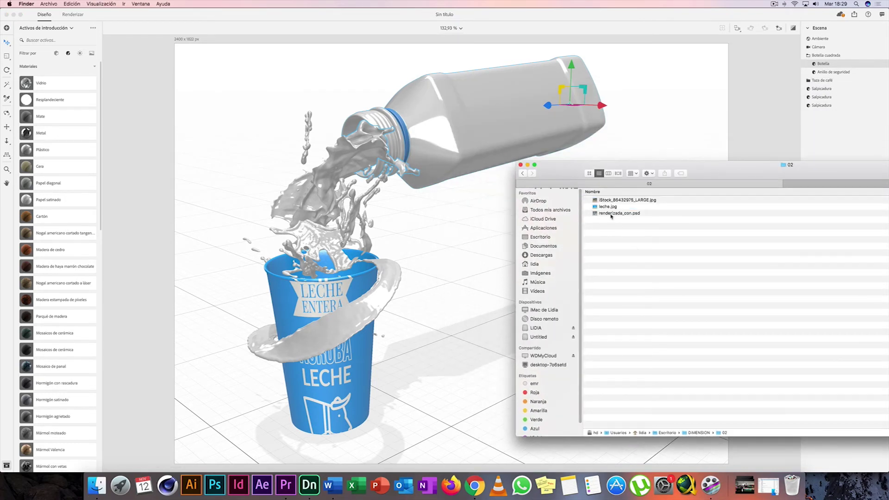
pyautogui.moveTo(596, 209); pyautogui.dragTo(501, 106)
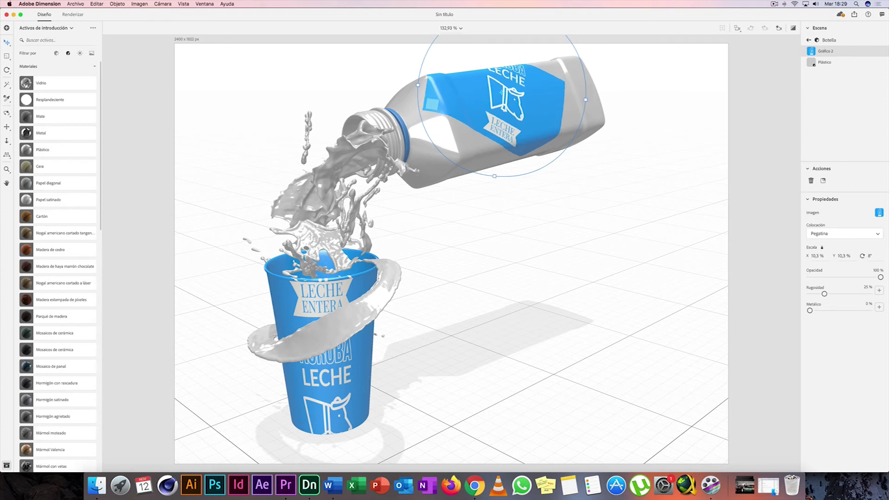
# Rotate the bottle's LECHE label to about -116° so it wraps along the side.
pyautogui.moveTo(868, 255); pyautogui.dragTo(857, 256)
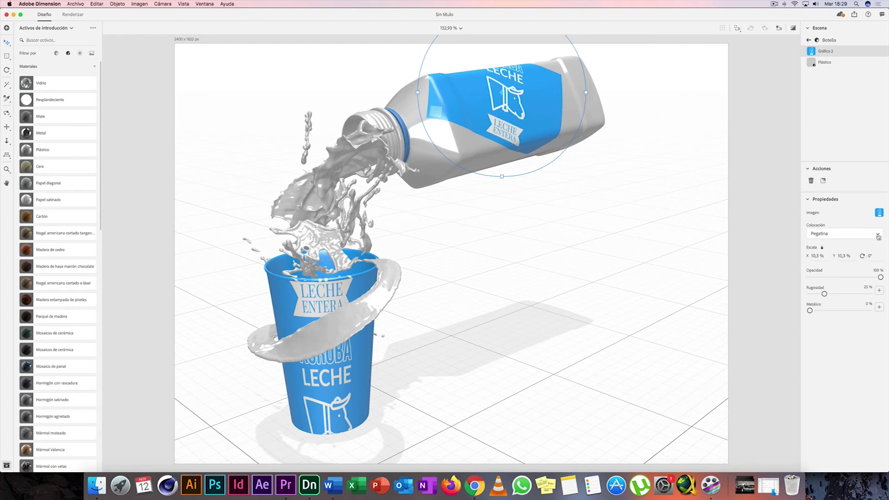
pyautogui.moveTo(861, 256); pyautogui.dragTo(860, 256)
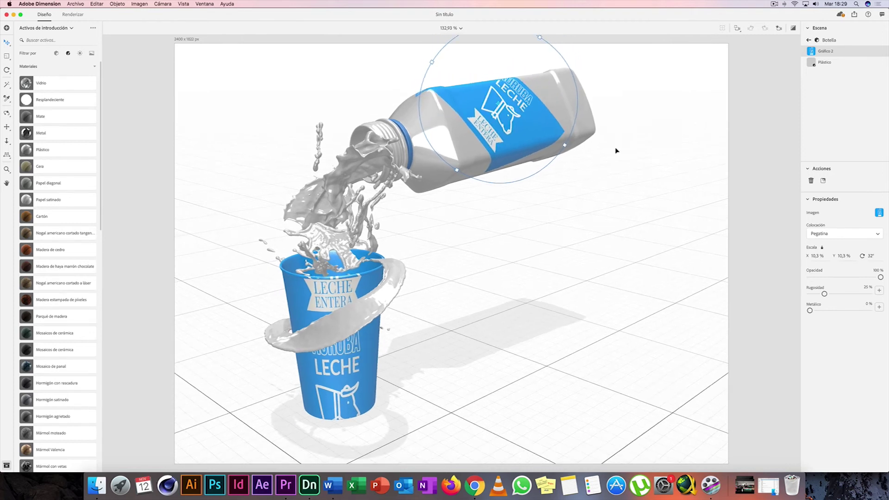
pyautogui.scroll(-3, 613, 149)
pyautogui.scroll(-2, 613, 150)
pyautogui.moveTo(511, 113); pyautogui.dragTo(470, 167)
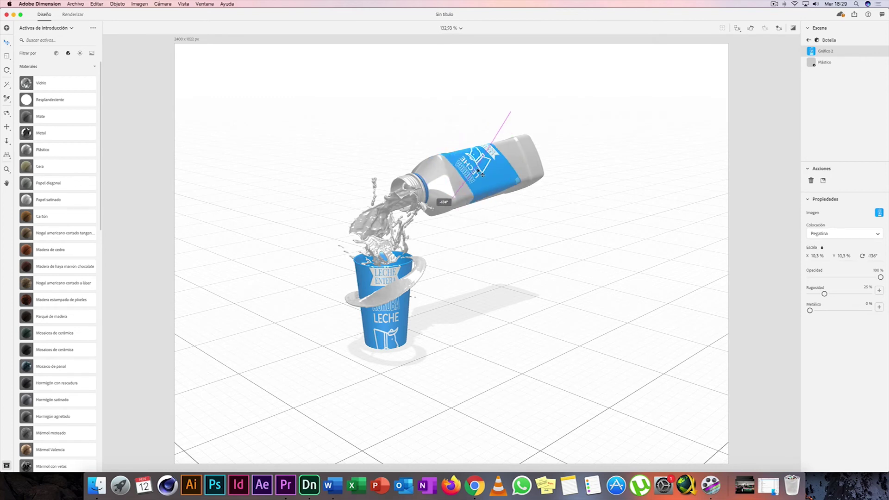
pyautogui.moveTo(470, 168); pyautogui.dragTo(486, 163)
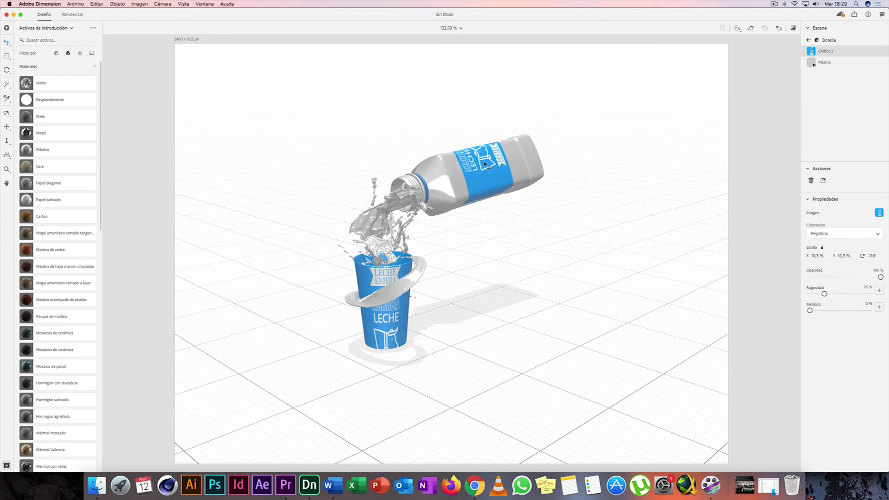
pyautogui.moveTo(486, 164); pyautogui.dragTo(486, 165)
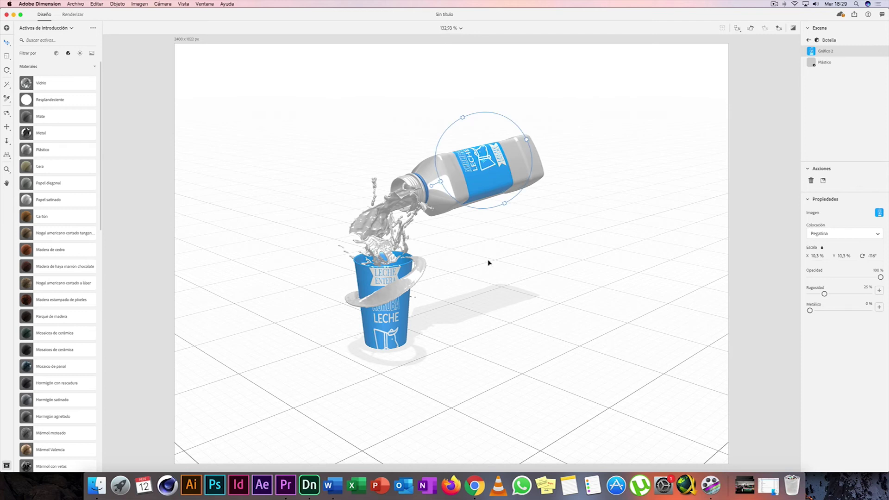
# Reselect the bottle's label, shift it slightly along the body, then deselect it.
pyautogui.click(487, 262)
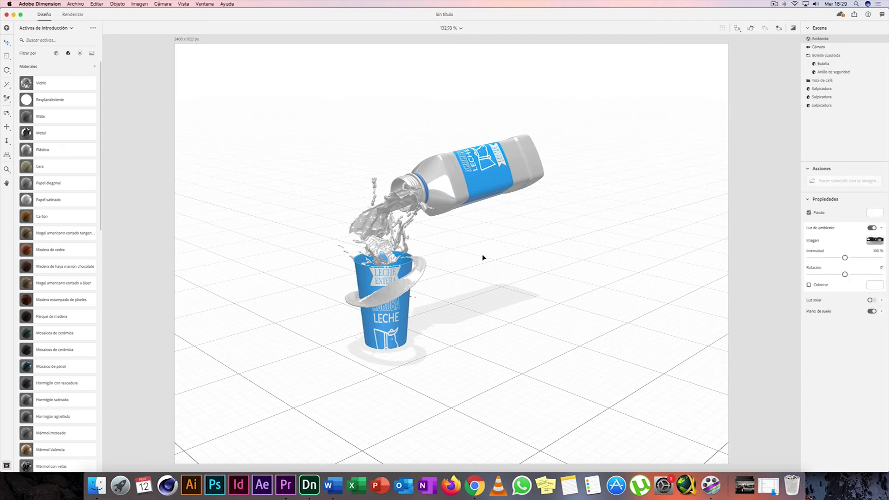
pyautogui.click(408, 201)
pyautogui.click(480, 153)
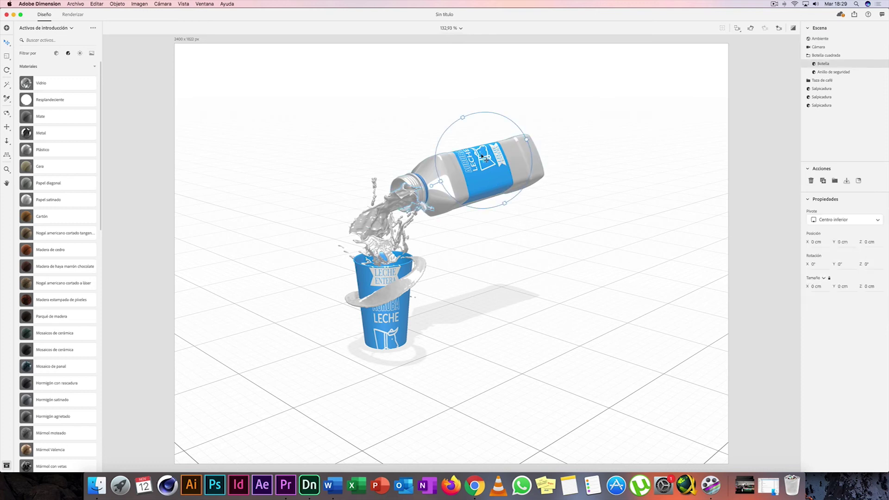
pyautogui.moveTo(494, 182); pyautogui.dragTo(495, 185)
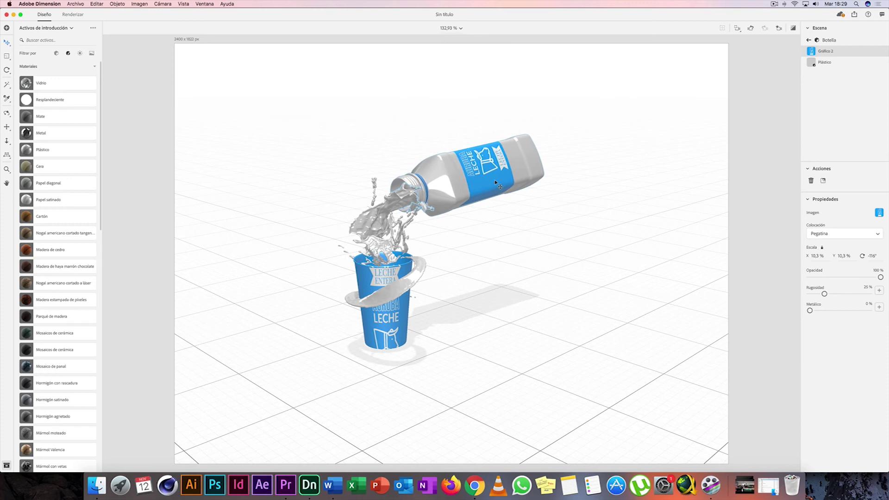
pyautogui.click(350, 343)
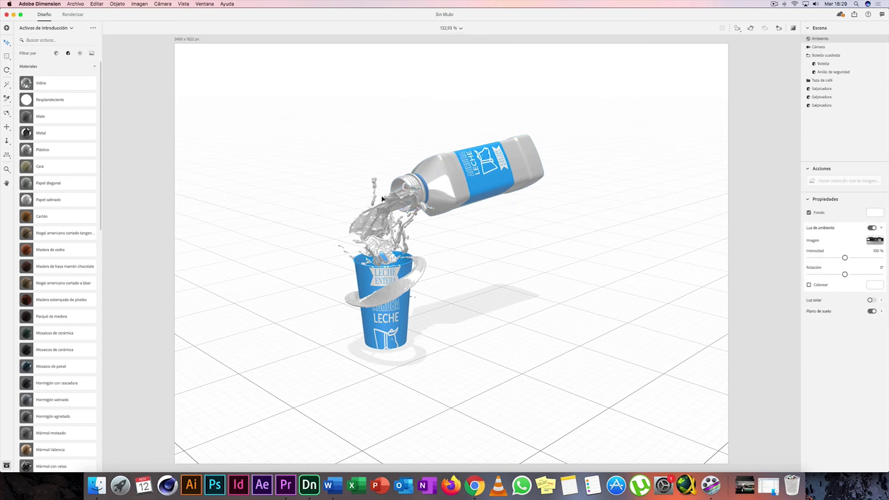
# Select a milk splash and scroll the Materials panel to locate Plástico.
pyautogui.click(393, 213)
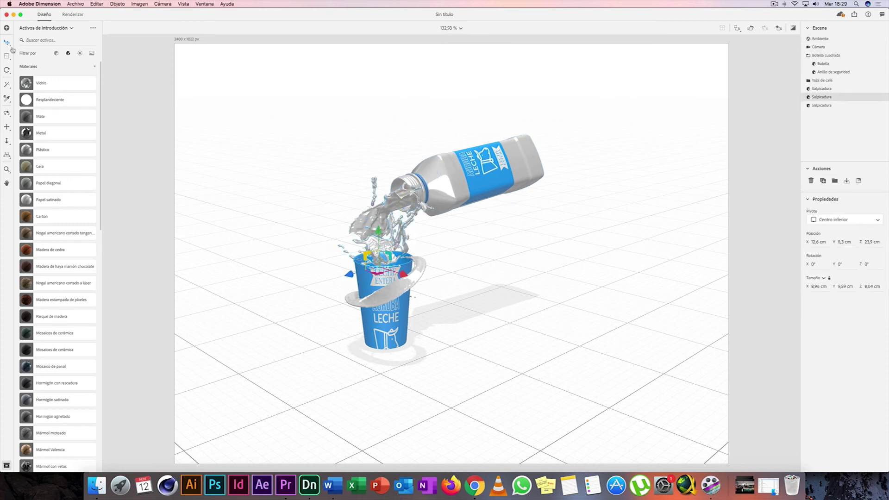
pyautogui.scroll(-3, 97, 179)
pyautogui.scroll(-3, 97, 179)
pyautogui.scroll(6, 102, 139)
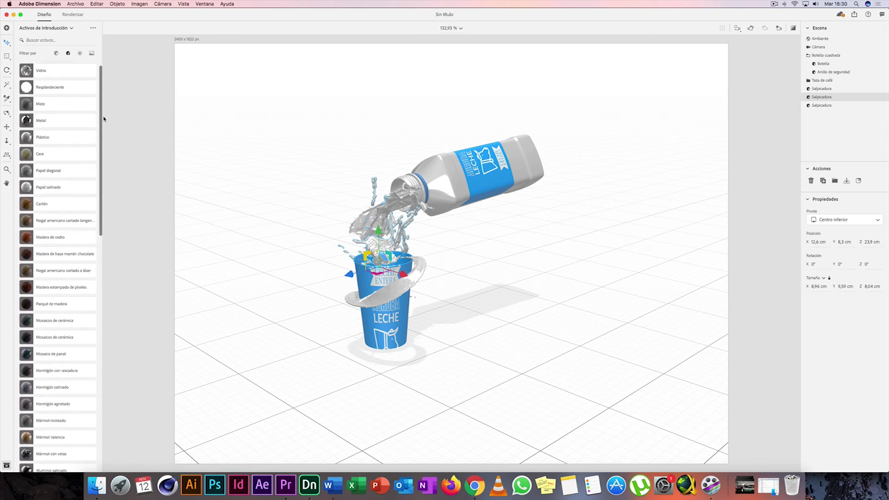
pyautogui.scroll(1, 104, 118)
pyautogui.moveTo(101, 116); pyautogui.dragTo(101, 364)
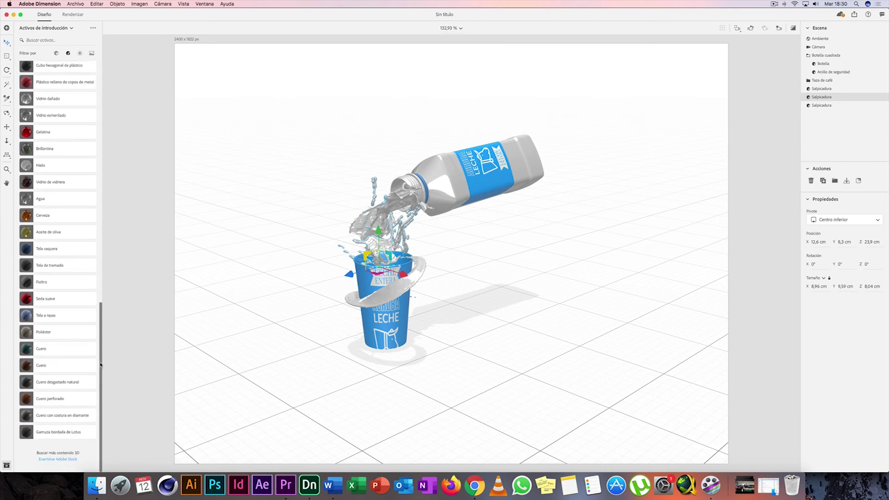
pyautogui.moveTo(101, 364); pyautogui.dragTo(83, 174)
pyautogui.scroll(3, 86, 139)
pyautogui.scroll(2, 69, 139)
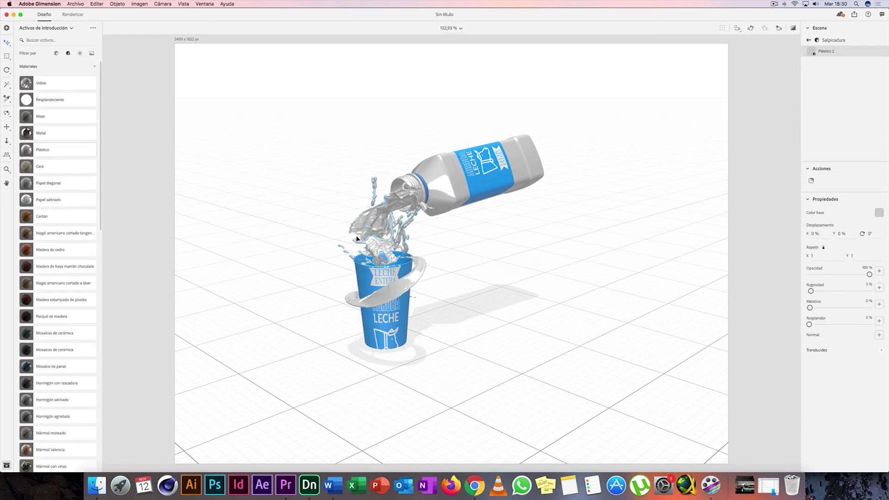
# Apply the Plástico material to each of the three milk splashes.
pyautogui.moveTo(23, 150); pyautogui.dragTo(391, 229)
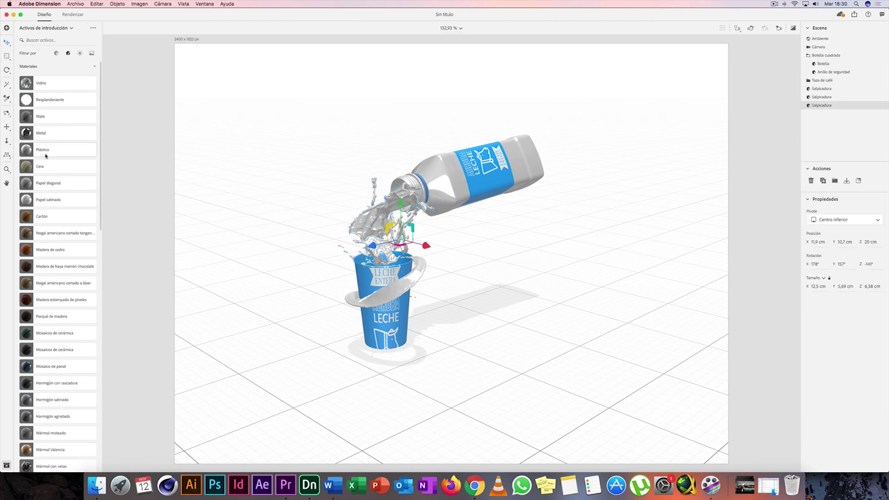
pyautogui.moveTo(48, 156); pyautogui.dragTo(393, 296)
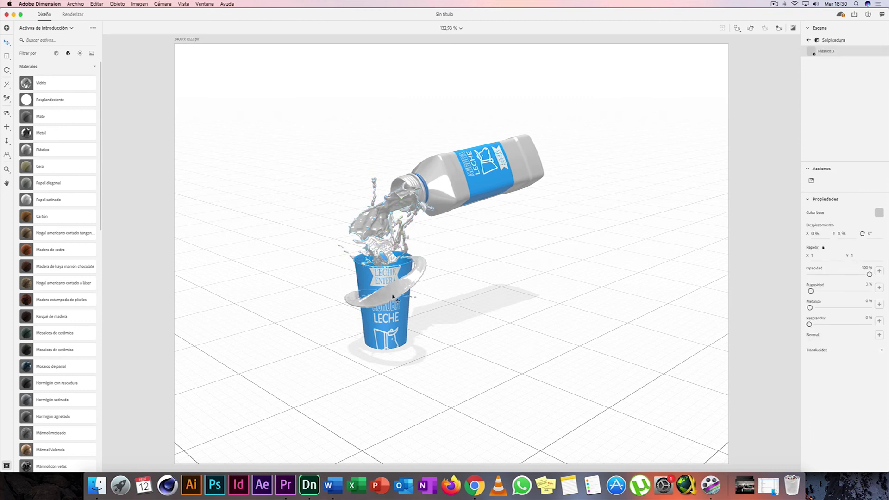
pyautogui.click(393, 296)
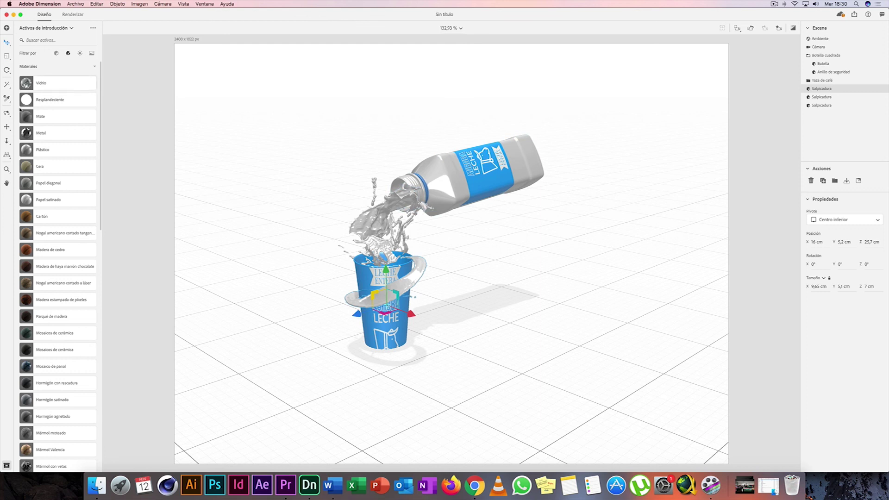
pyautogui.moveTo(26, 153); pyautogui.dragTo(437, 279)
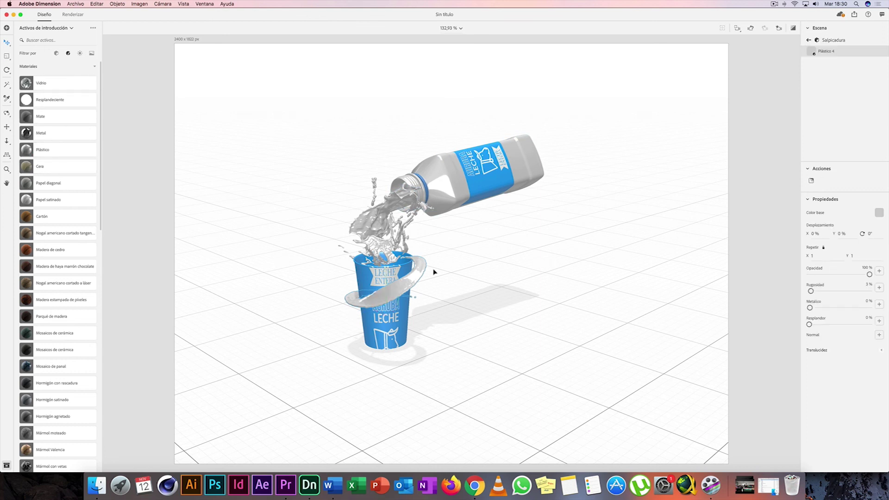
pyautogui.click(368, 227)
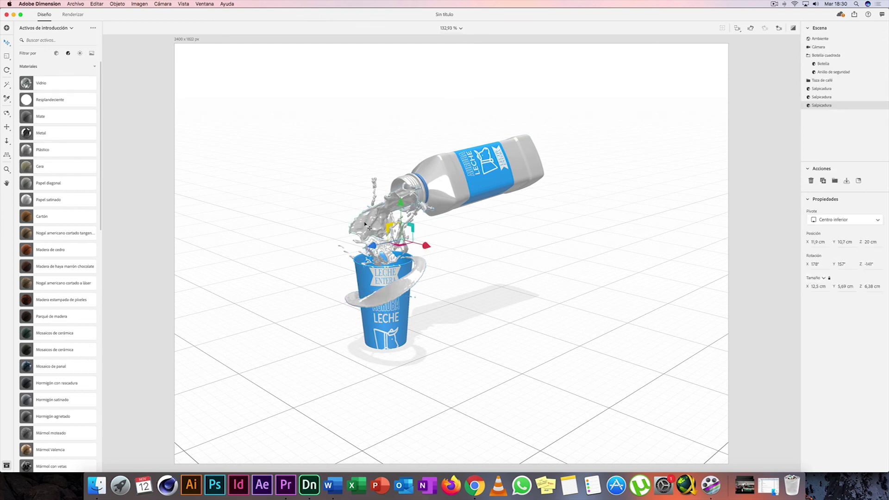
pyautogui.moveTo(27, 151); pyautogui.dragTo(26, 150)
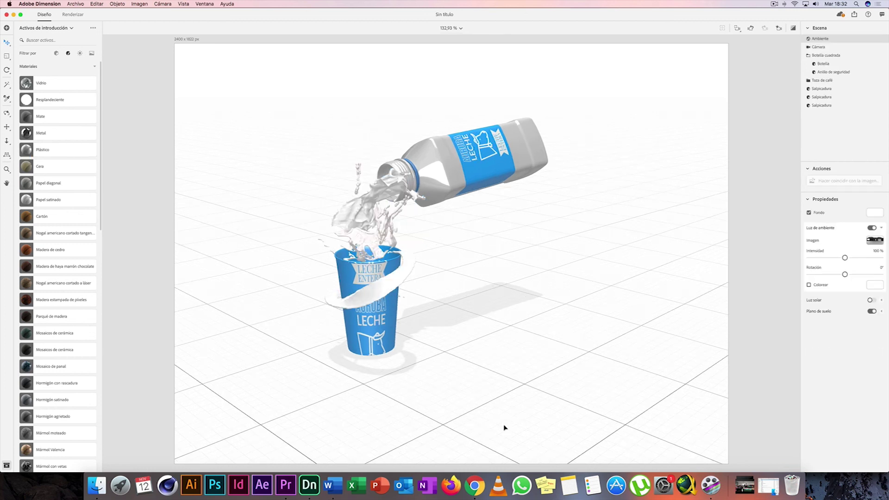
# Set the café photo iStock_86432975_LARGE.jpg as the scene background image.
pyautogui.click(97, 485)
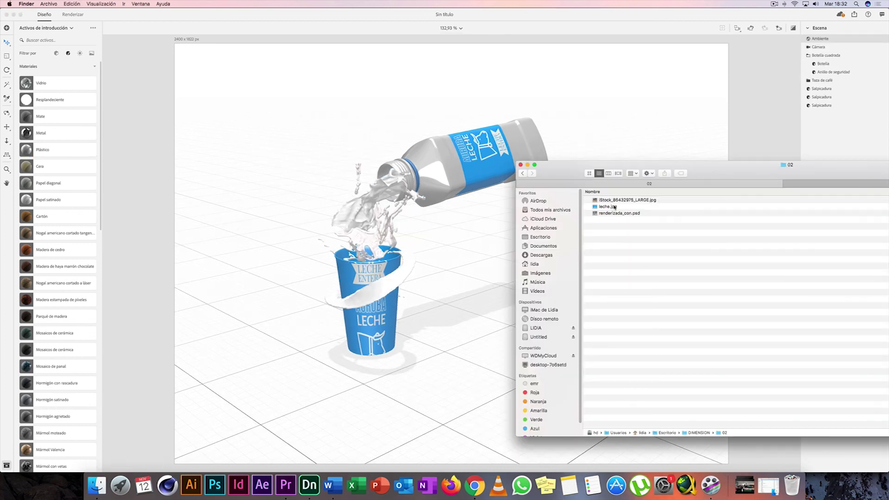
pyautogui.moveTo(612, 200); pyautogui.dragTo(210, 255)
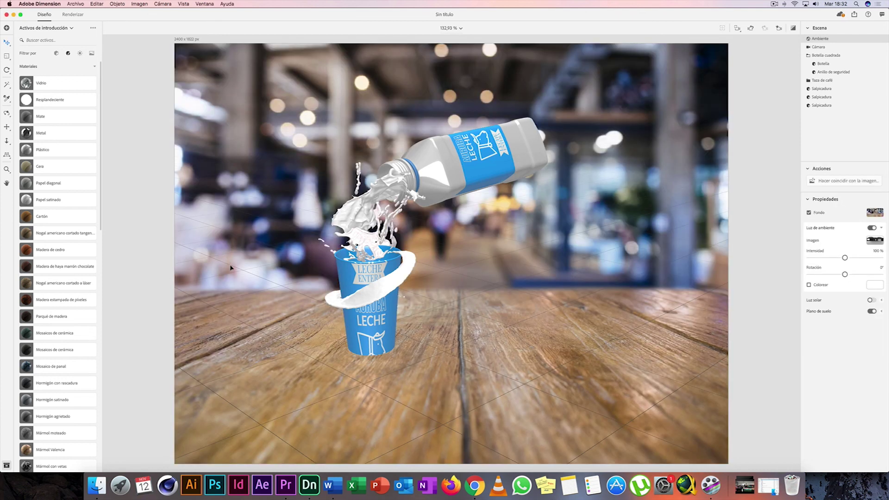
pyautogui.click(838, 182)
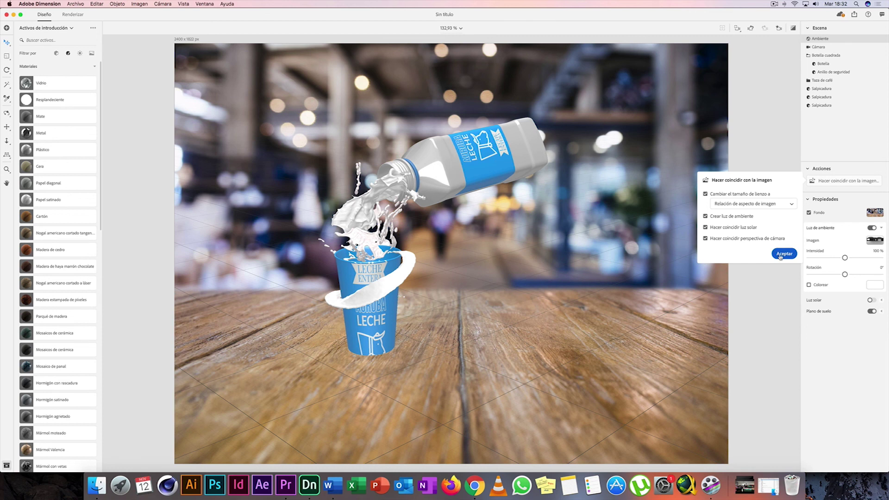
# Match canvas aspect ratio, environment light, sunlight and camera perspective to the café photo.
pyautogui.click(782, 254)
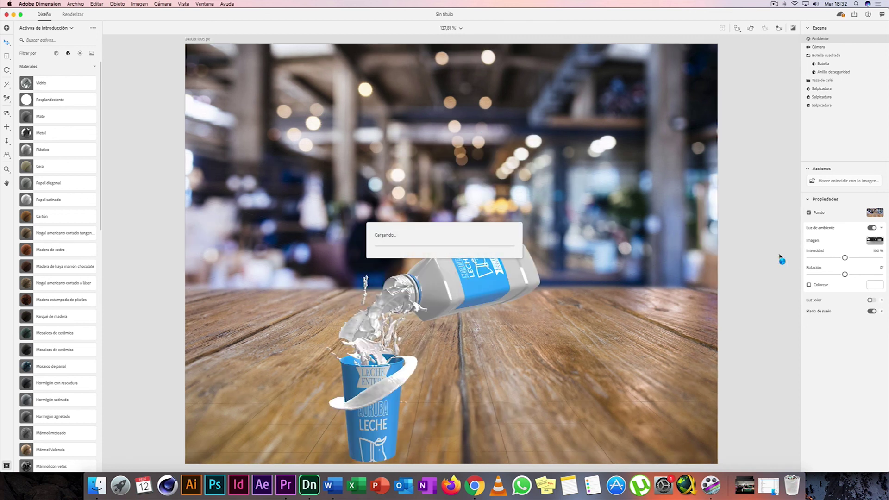